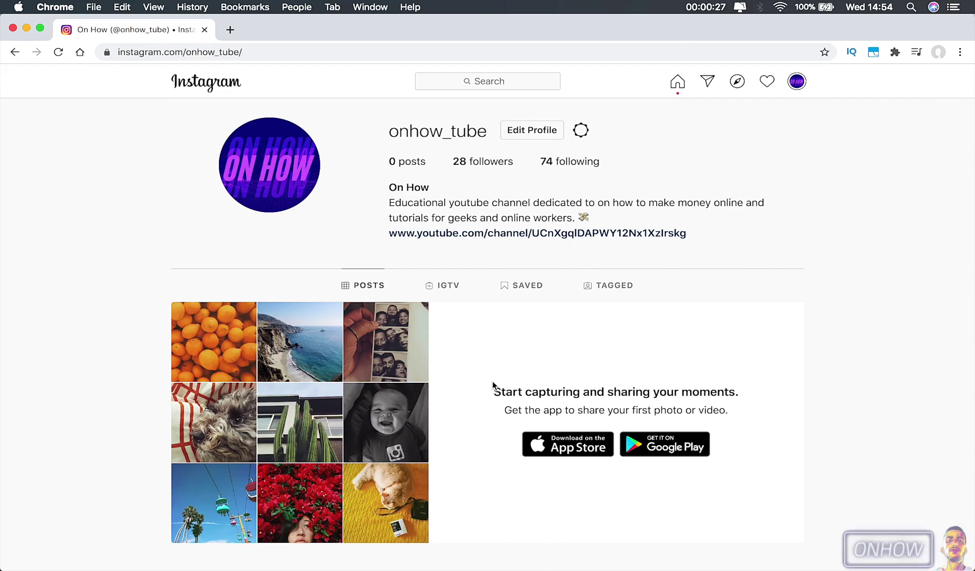
- Look over the profile's first-photo message and IGTV video length requirement, then go to the IGTV upload page
left_click_drag(492, 389, 759, 415)
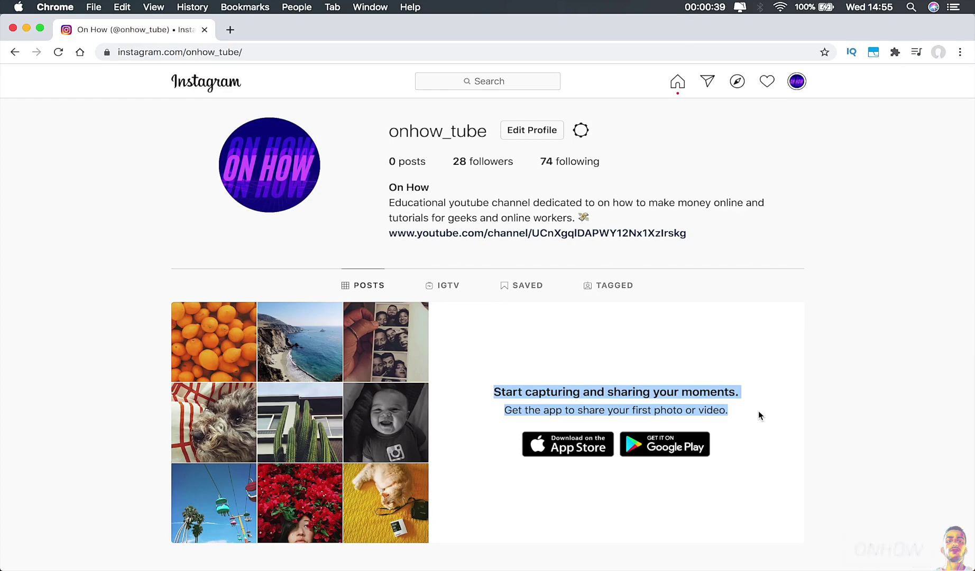
left_click(455, 287)
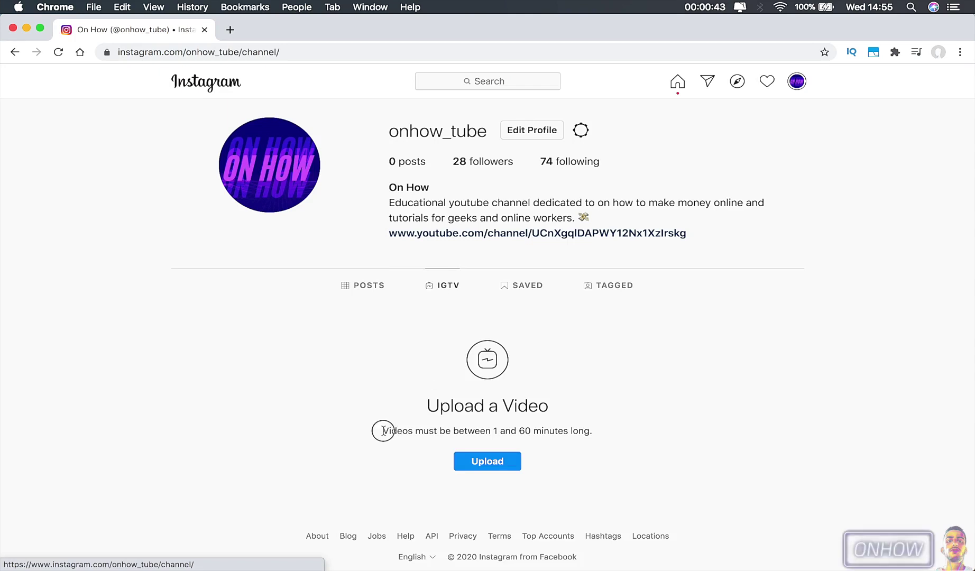
left_click_drag(383, 431, 620, 438)
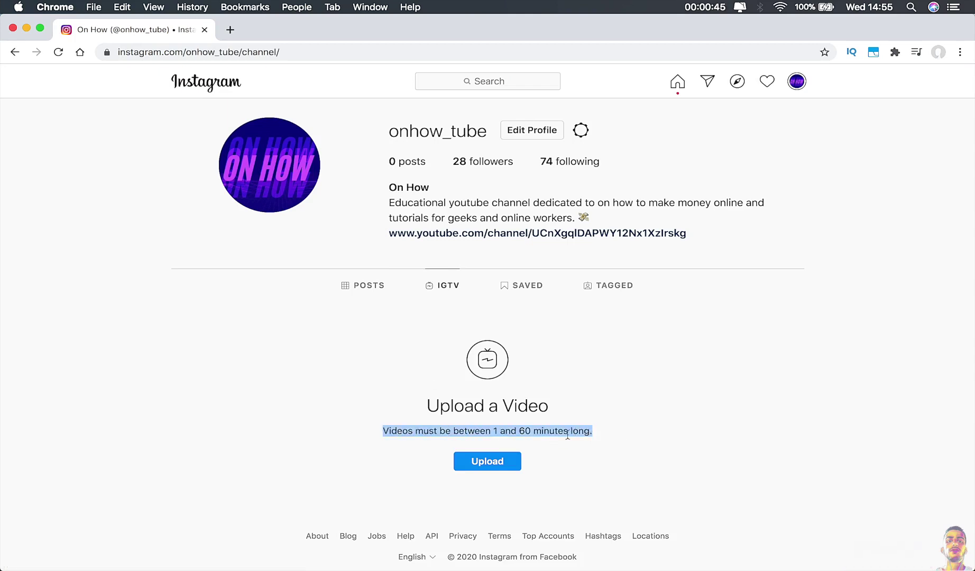
left_click(521, 447)
left_click(501, 462)
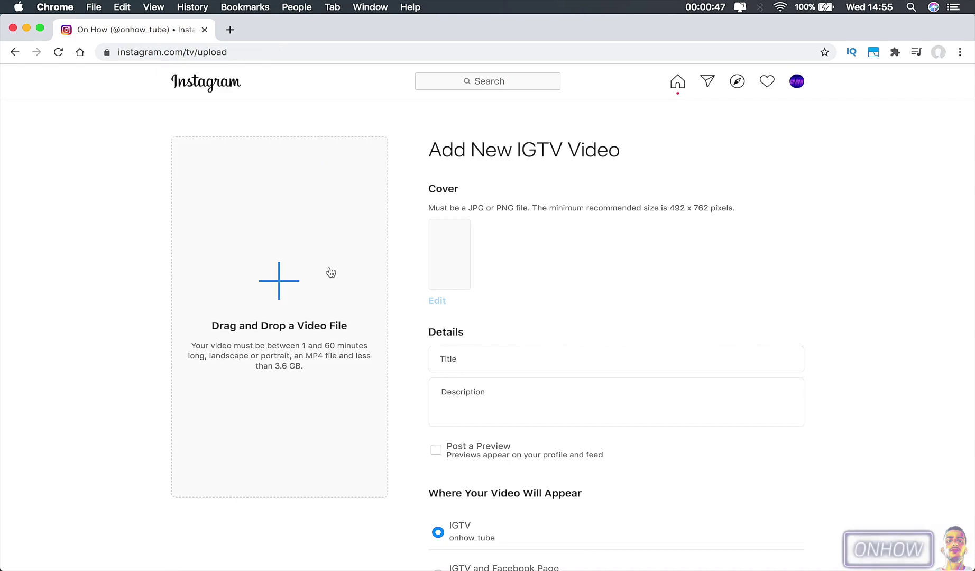
- Cancel the IGTV video file picker and return to the profile's posts grid
left_click(280, 287)
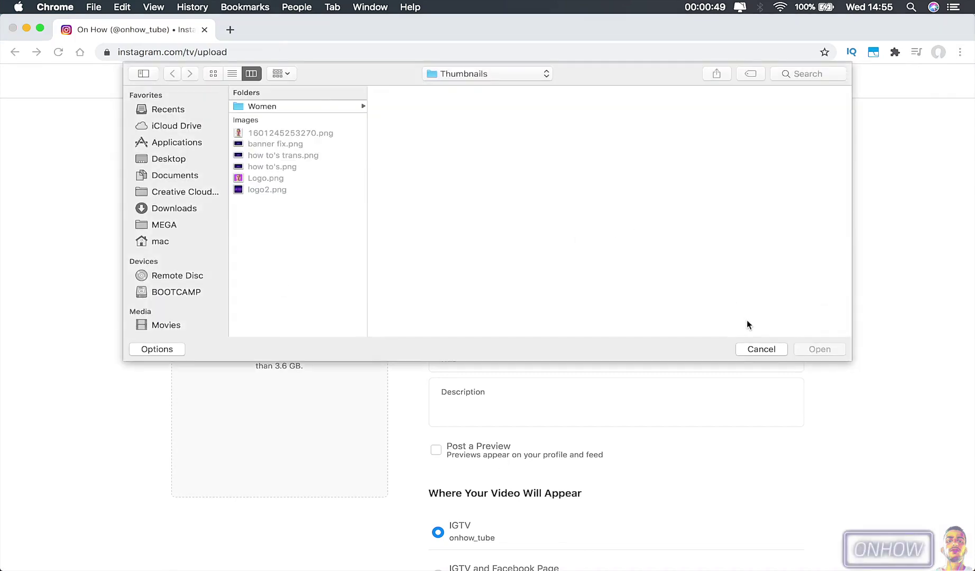
left_click(760, 349)
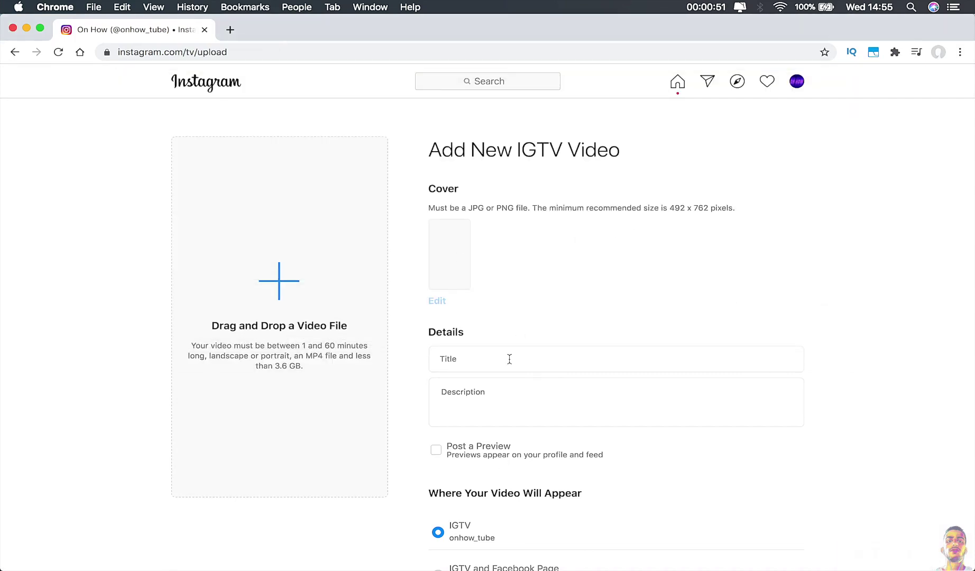
scroll(528, 417, "down", 4)
scroll(527, 416, "up", 2)
scroll(527, 415, "down", 2)
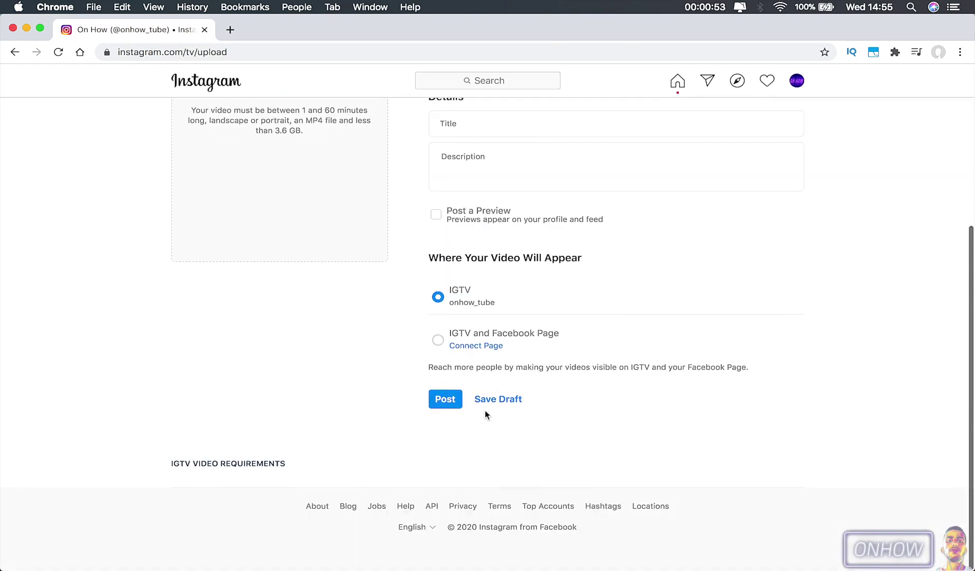
scroll(460, 398, "up", 5)
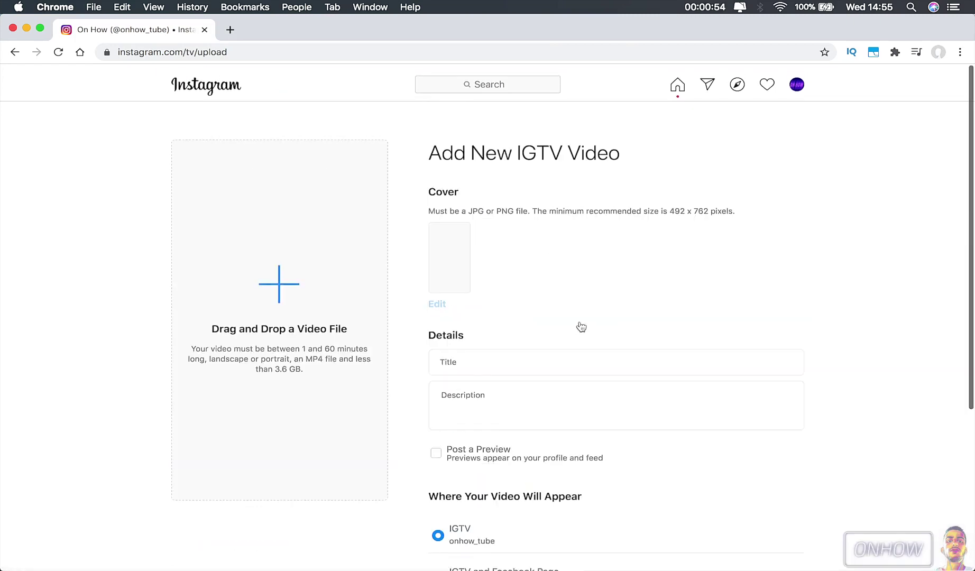
left_click(15, 53)
left_click(362, 286)
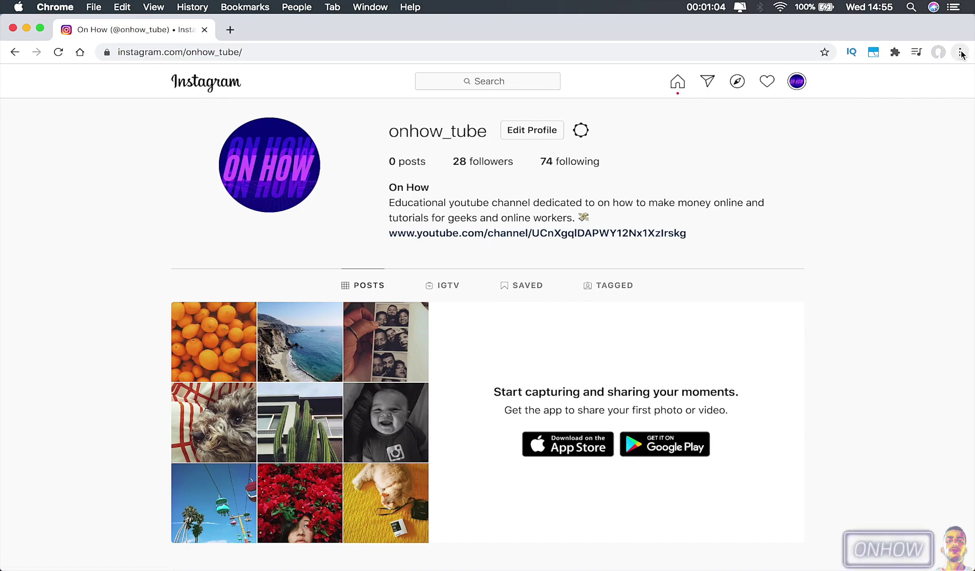
- Check Chrome's More Tools menu, then open the page inspector for the Instagram profile
left_click(960, 53)
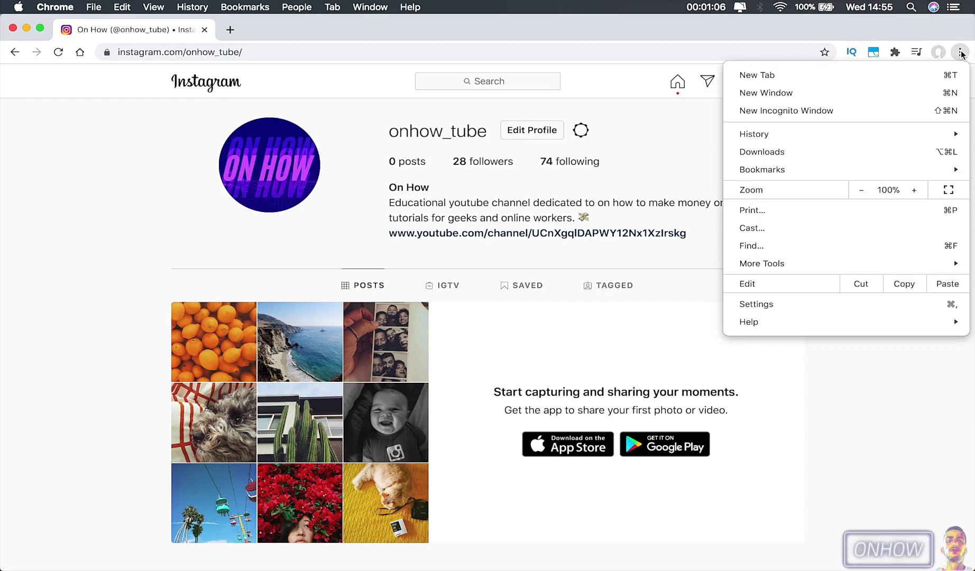
mouse_move(763, 266)
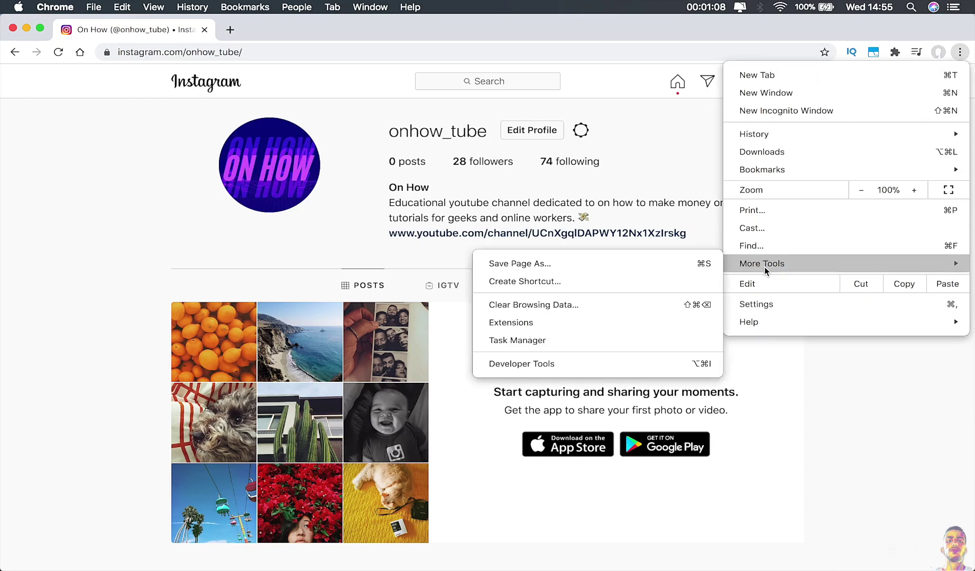
left_click(843, 418)
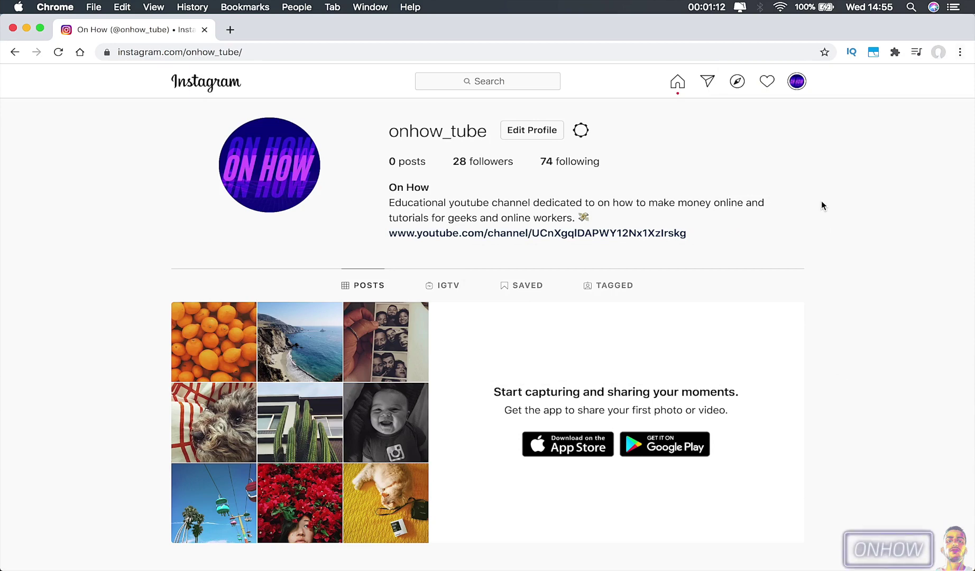
right_click(821, 200)
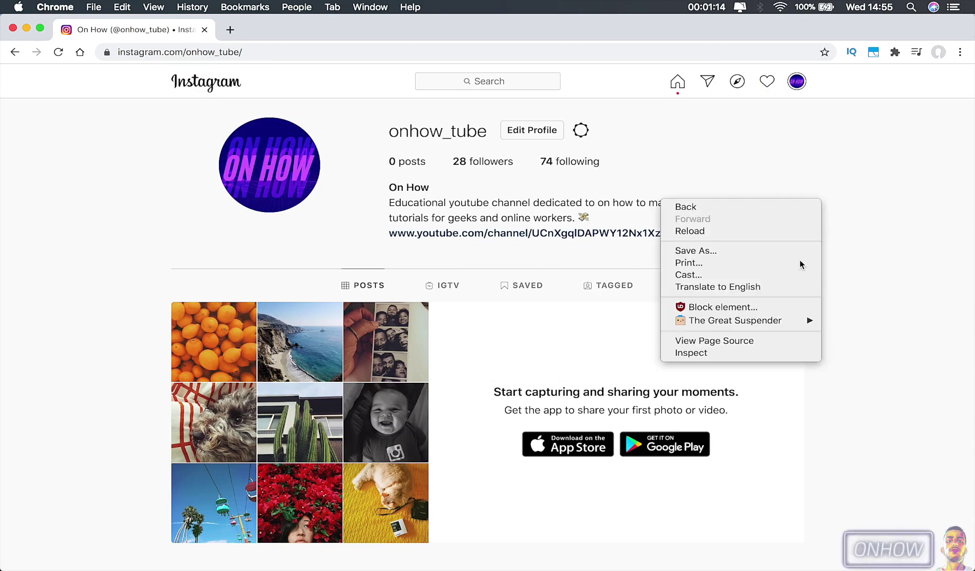
left_click(769, 352)
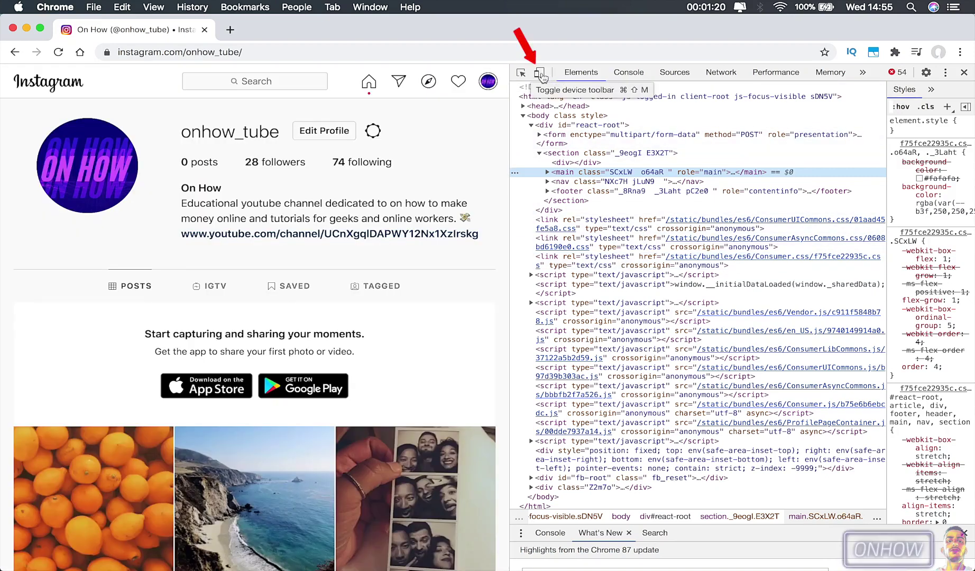
- Turn on DevTools device emulation (Laptop with HiDPI, 1440×900) and bring up the device list
left_click(540, 73)
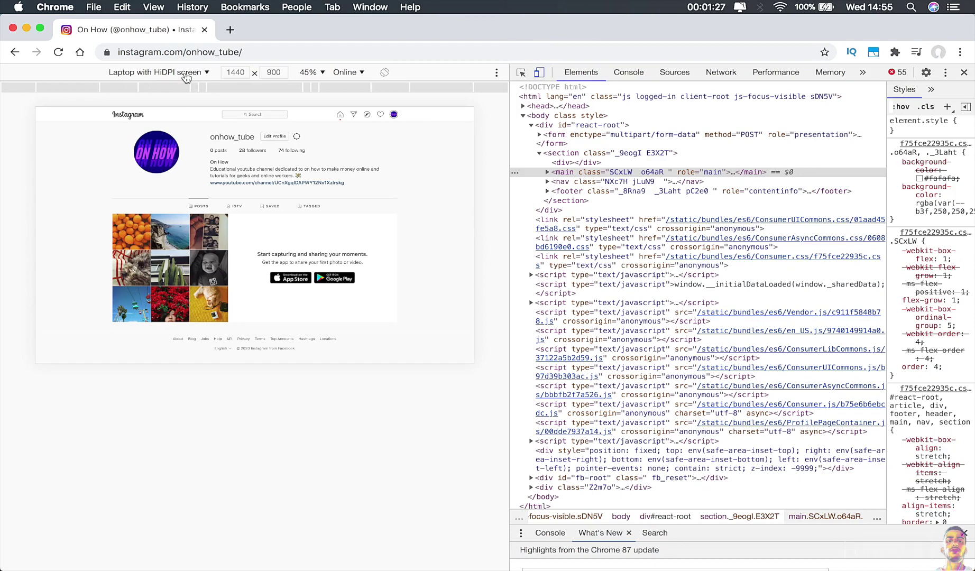
left_click(186, 77)
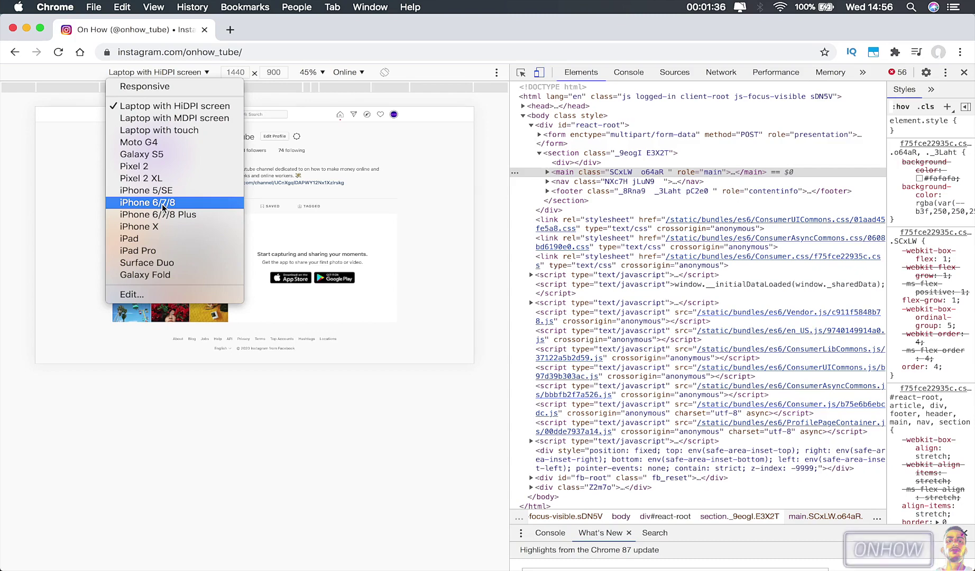
- Emulate an iPhone 6/7/8 at 375×667 and reload Instagram into its mobile layout
left_click(162, 207)
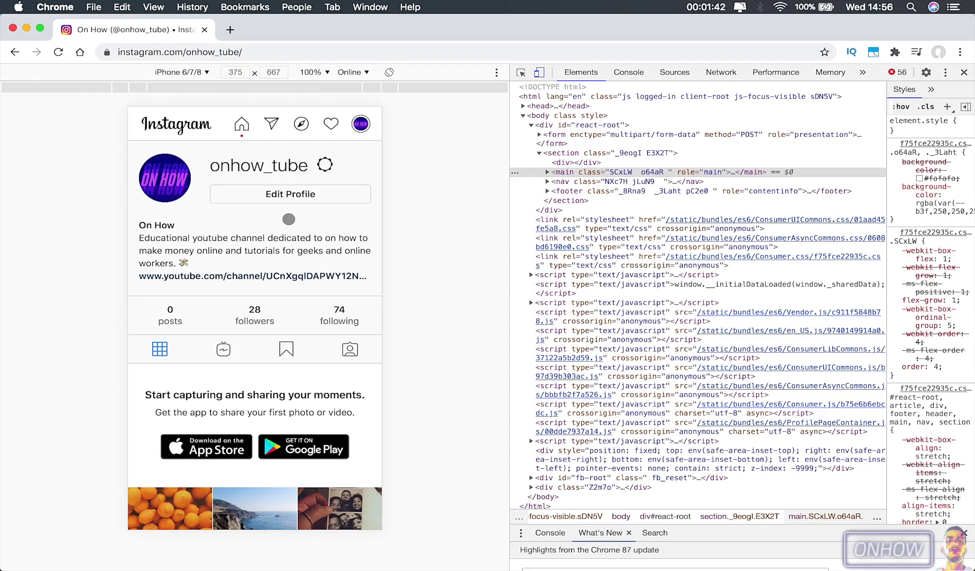
left_click(58, 52)
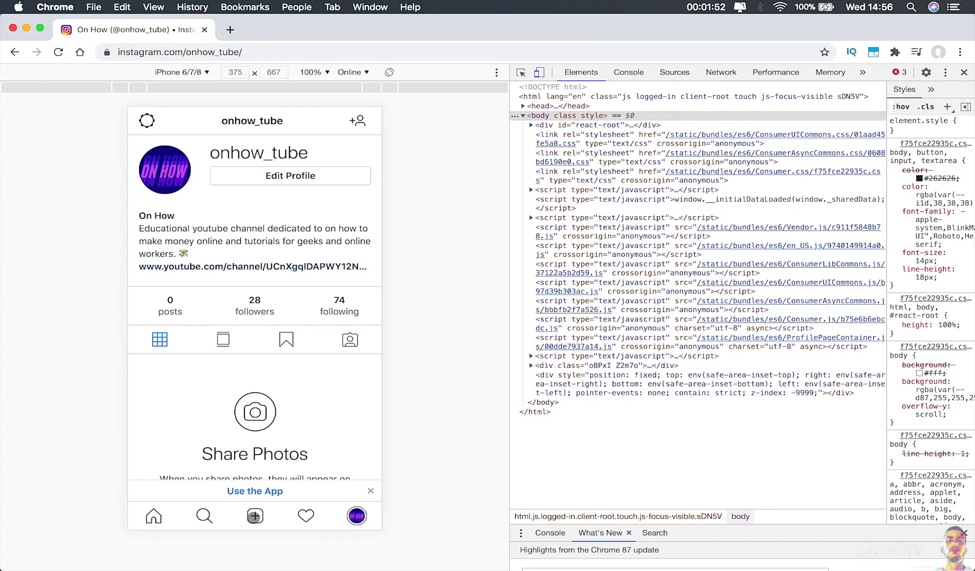
- Start a new post and upload logo2.png, allowing all file types in the picker
left_click(255, 516)
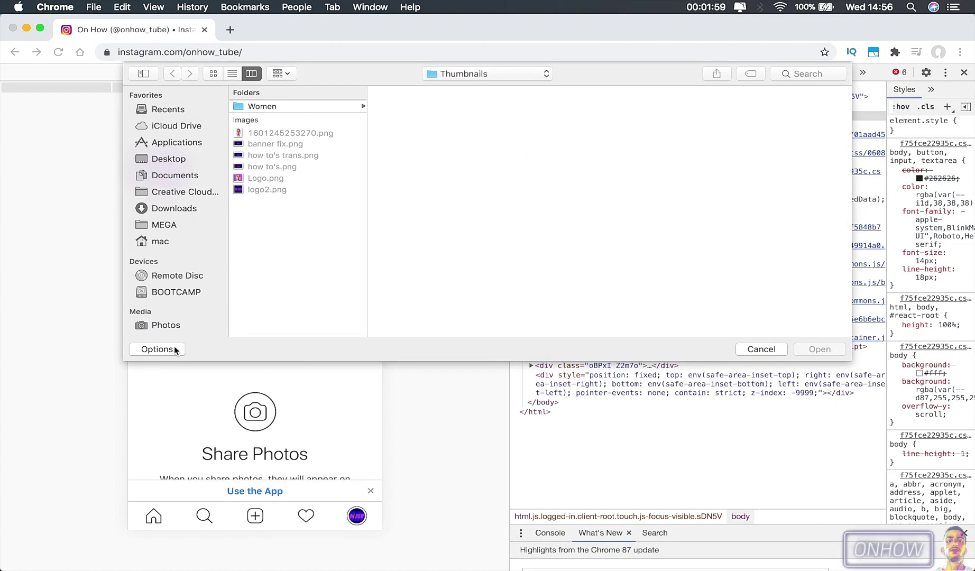
left_click(157, 349)
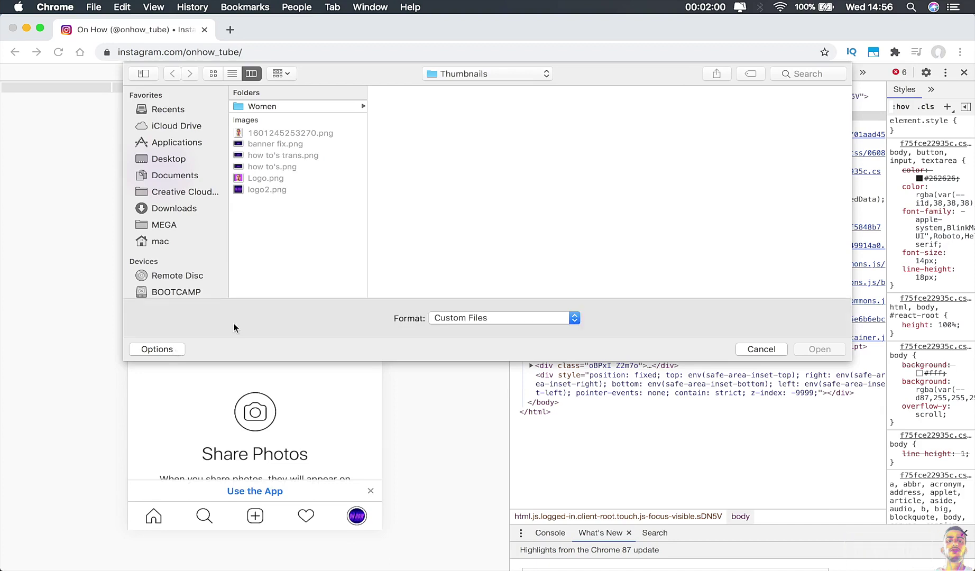
left_click(471, 317)
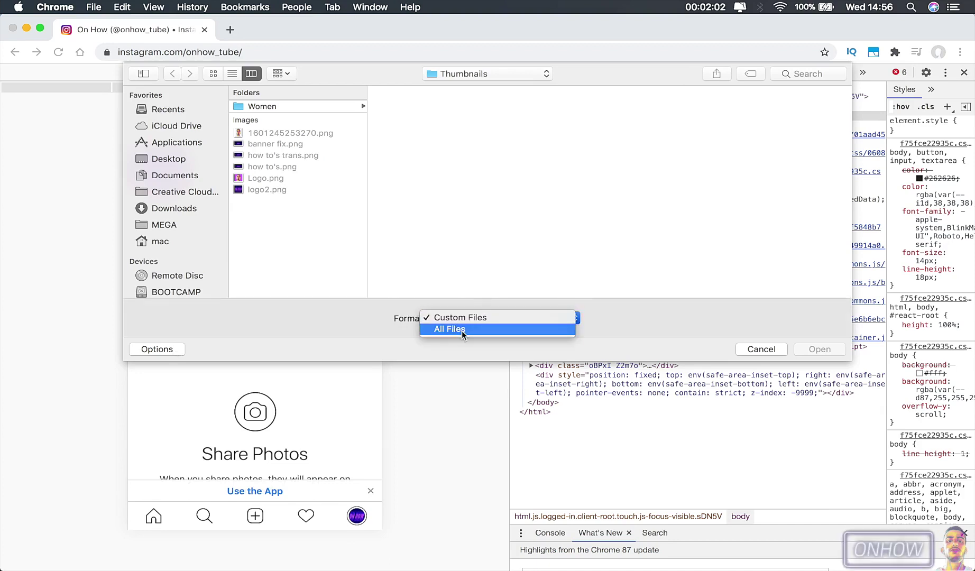
left_click(462, 330)
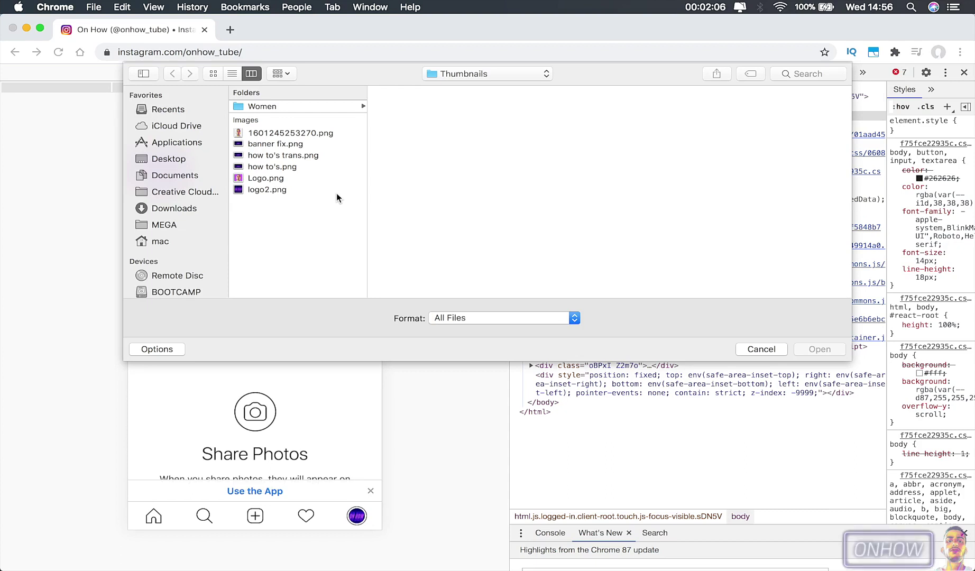
left_click(269, 190)
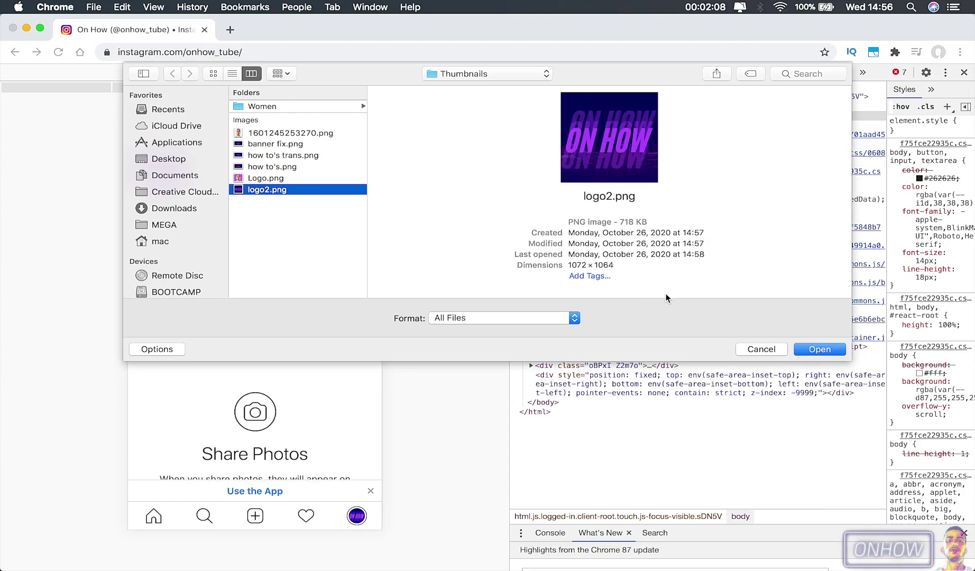
left_click(811, 349)
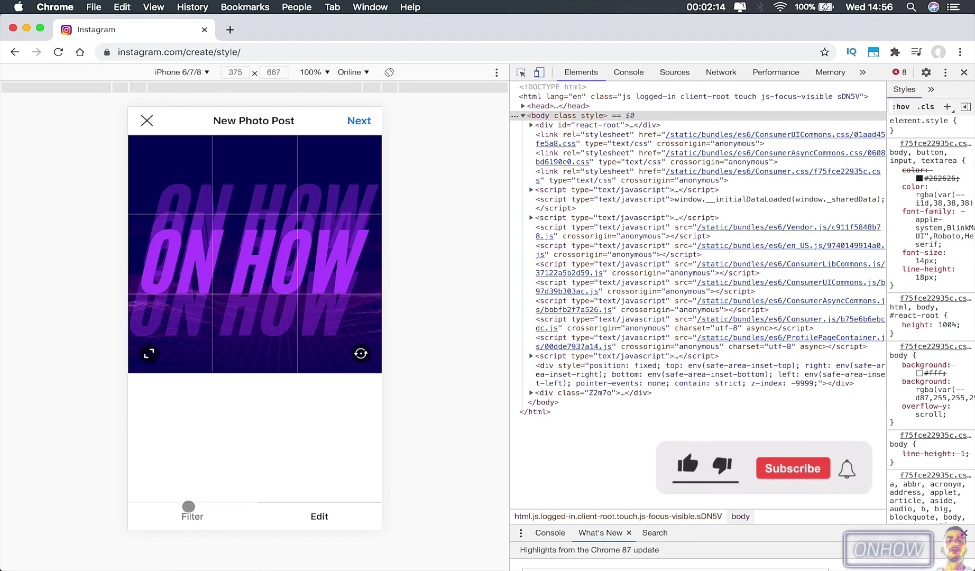
- Preview the Moon and Lark filters on the photo, then keep it on Normal
left_click(197, 521)
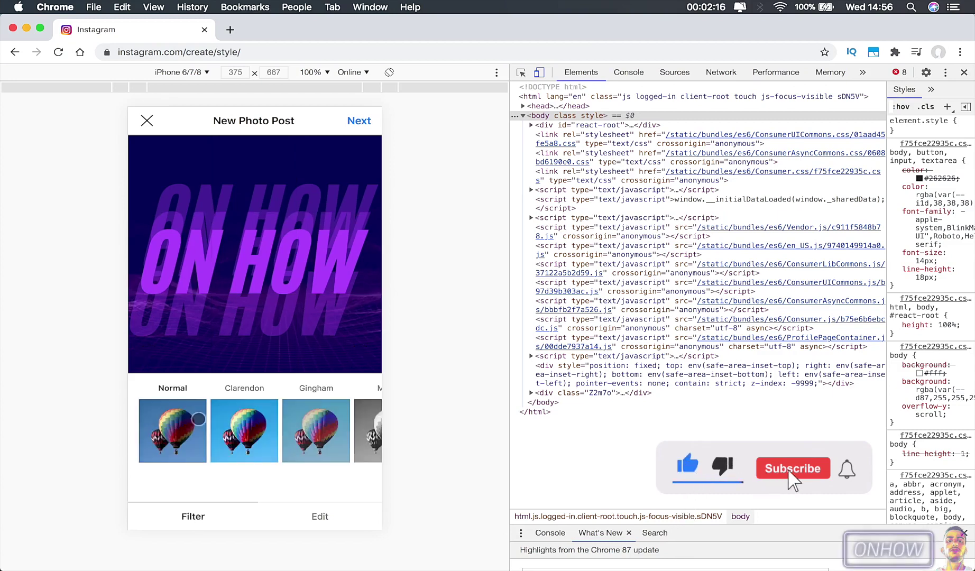
left_click_drag(199, 418, 114, 423)
left_click(310, 433)
left_click(349, 435)
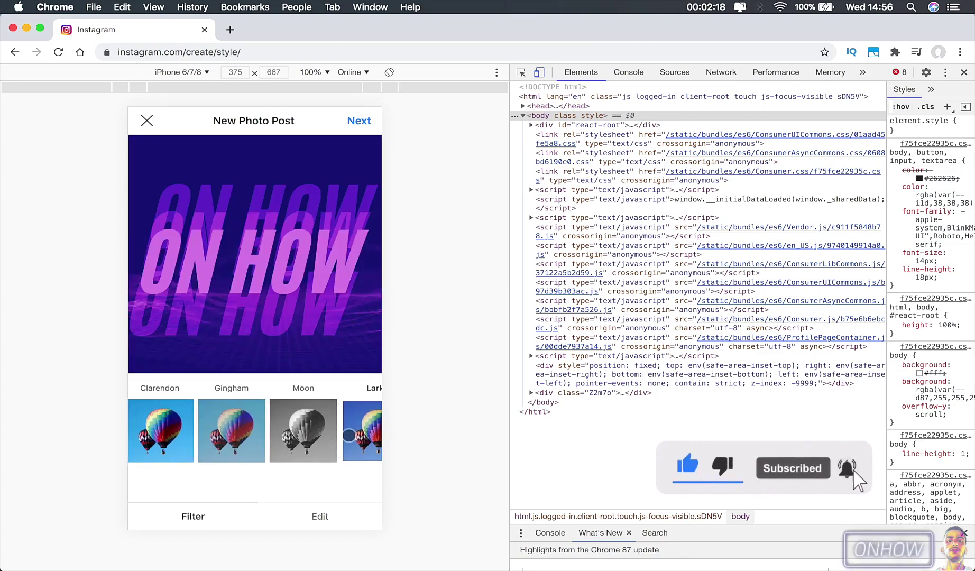
left_click_drag(349, 435, 281, 430)
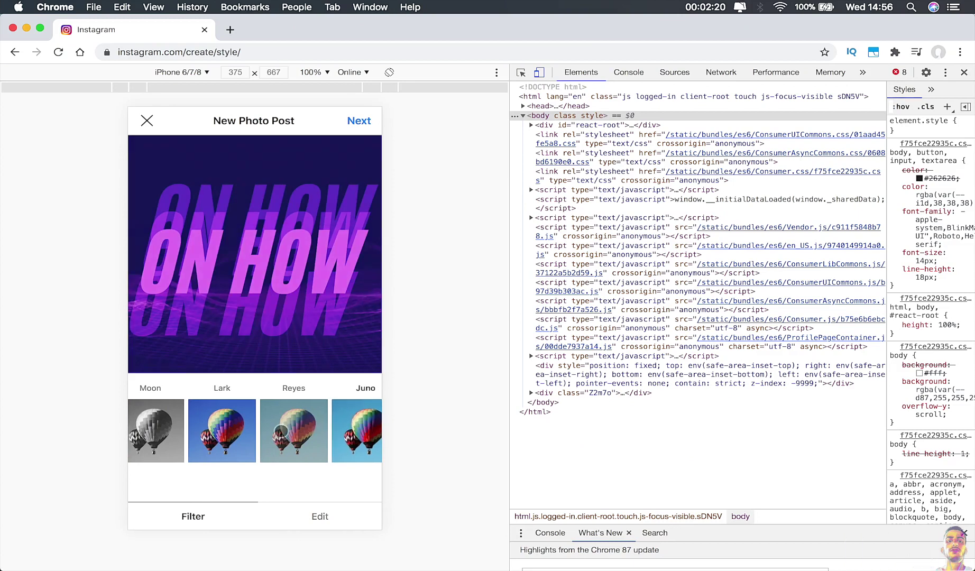
scroll(281, 431, "left", 10)
left_click(165, 424)
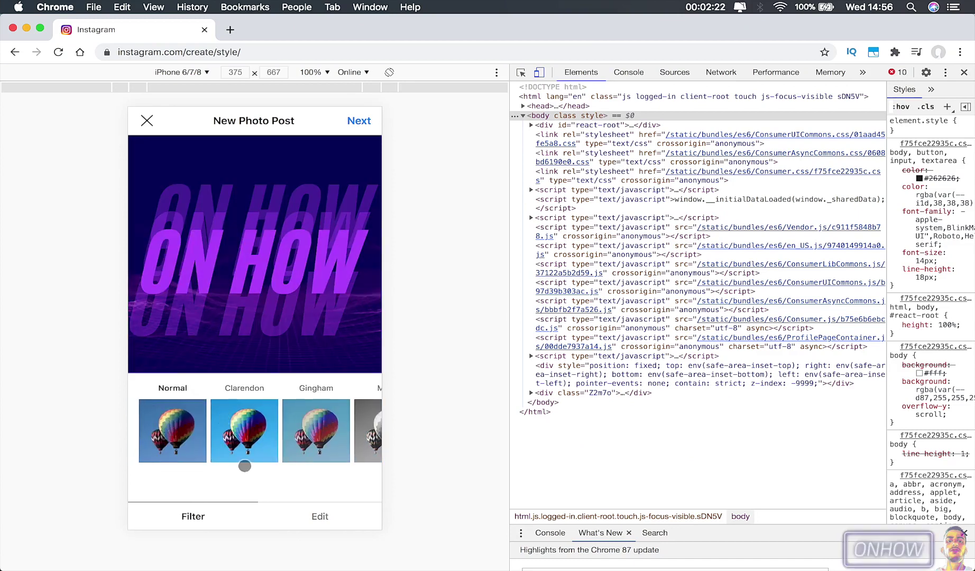
- Write the caption 'Subscribe To OnHow #youtubechannel' using the hashtag suggestion
left_click(353, 121)
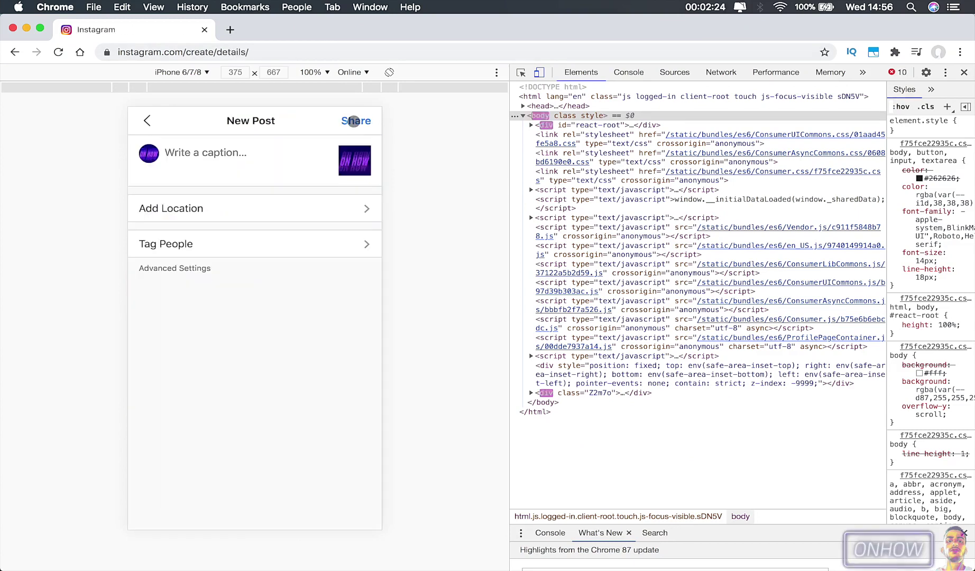
left_click(206, 153)
type("Subscri")
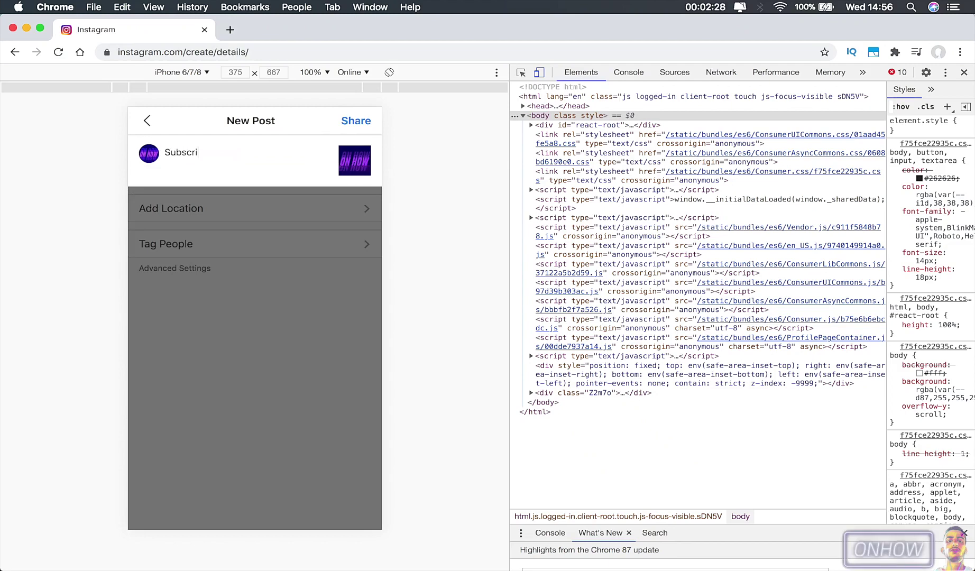
type("be To OnHow #")
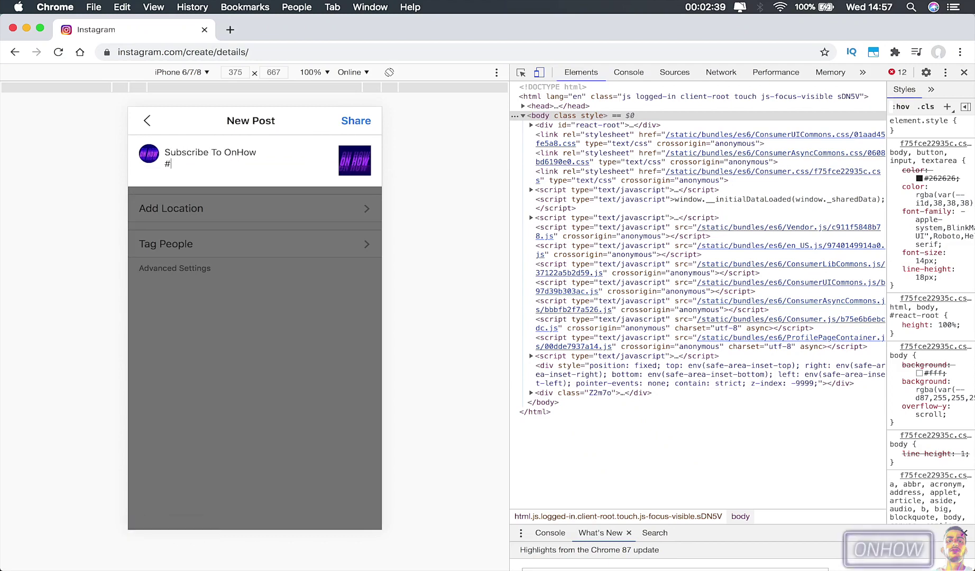
type("Youtube")
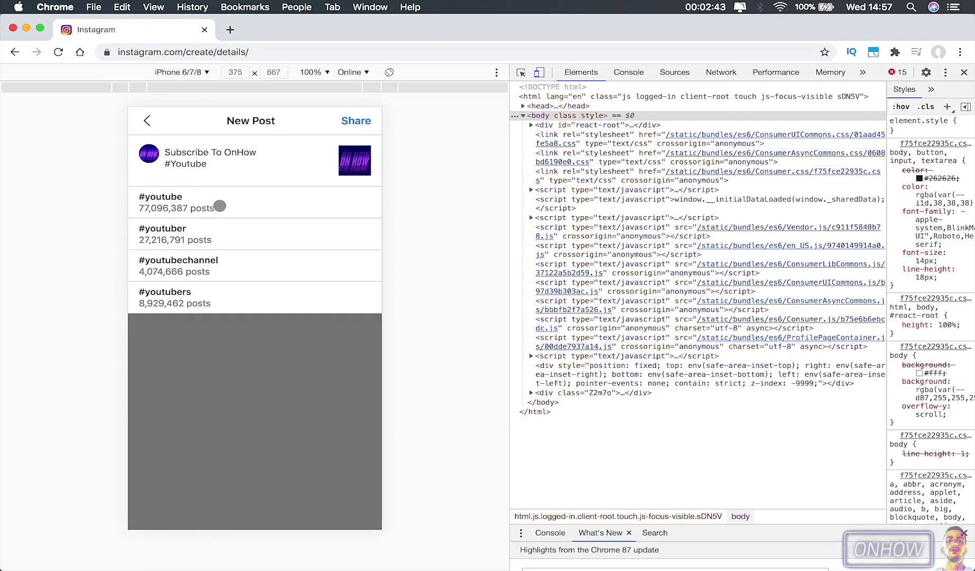
left_click(206, 263)
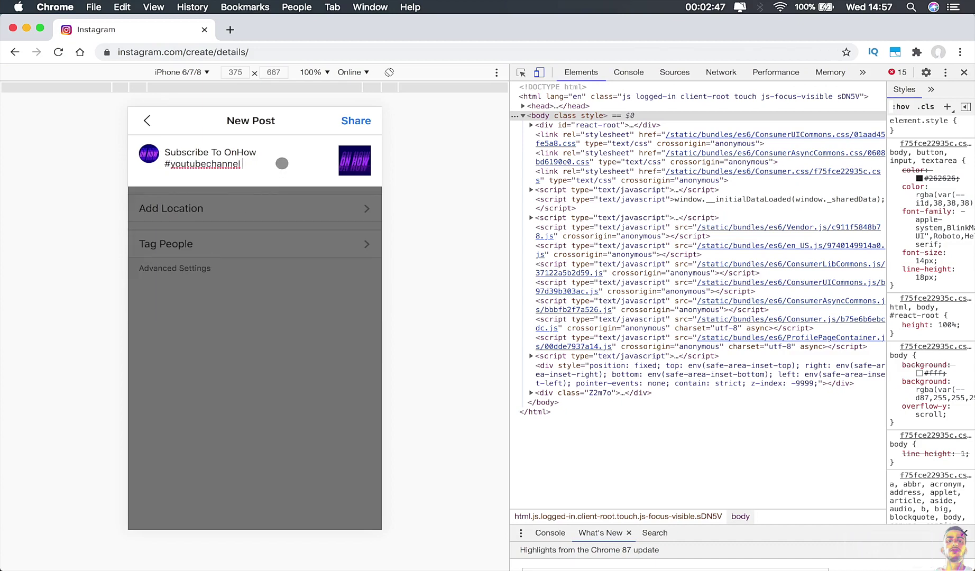
left_click(258, 213)
- Leave the post without a location or tagged people, and share it
left_click(253, 210)
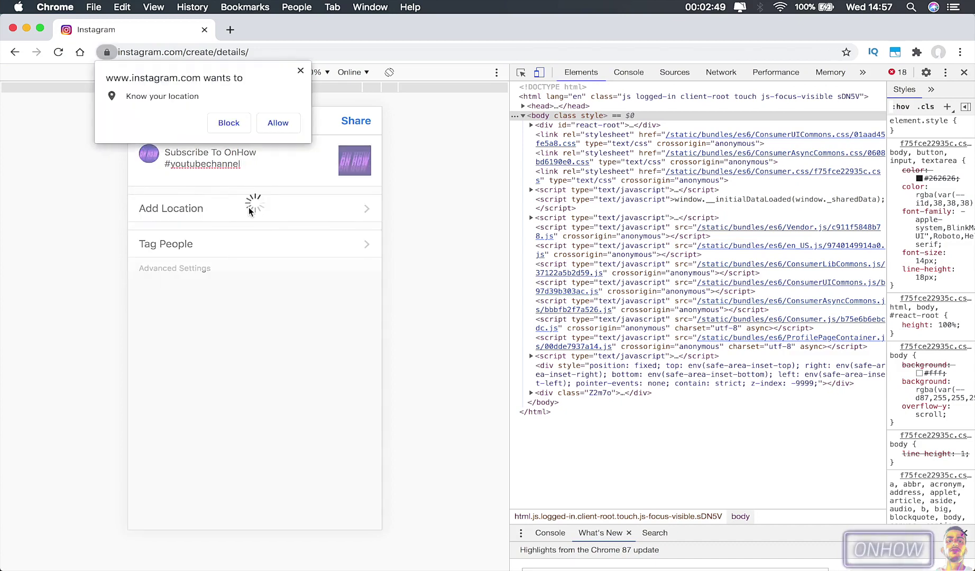
left_click(300, 70)
left_click(262, 389)
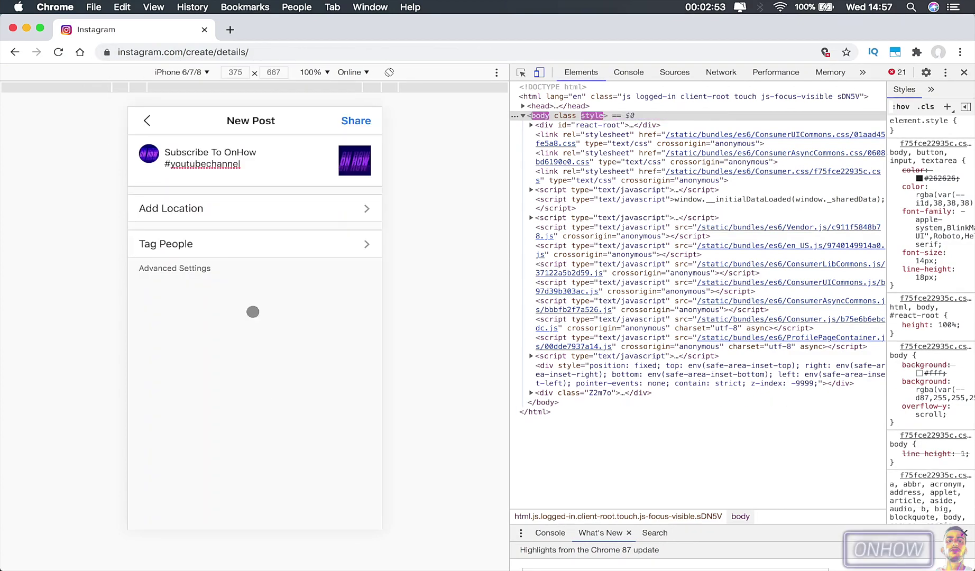
left_click(239, 249)
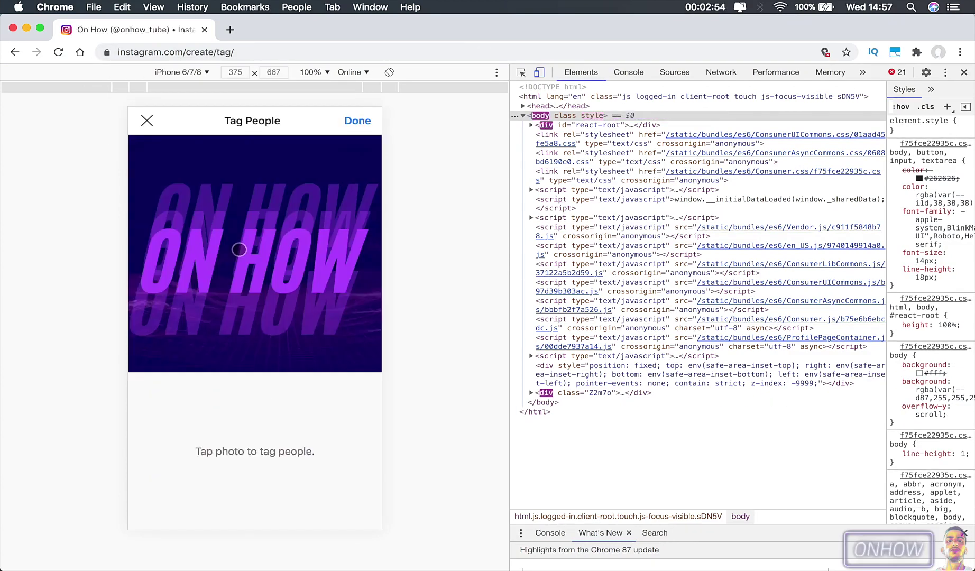
left_click(243, 285)
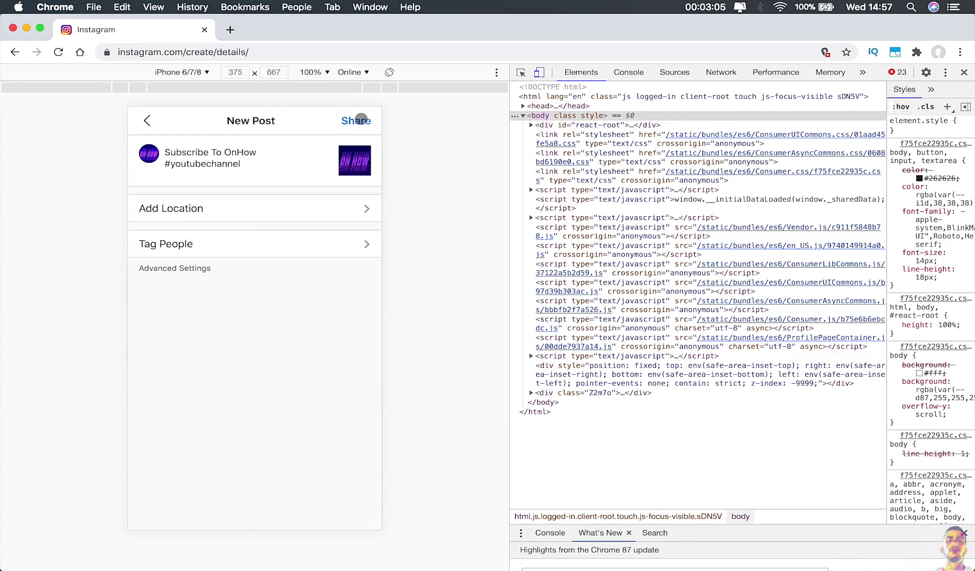
left_click(361, 120)
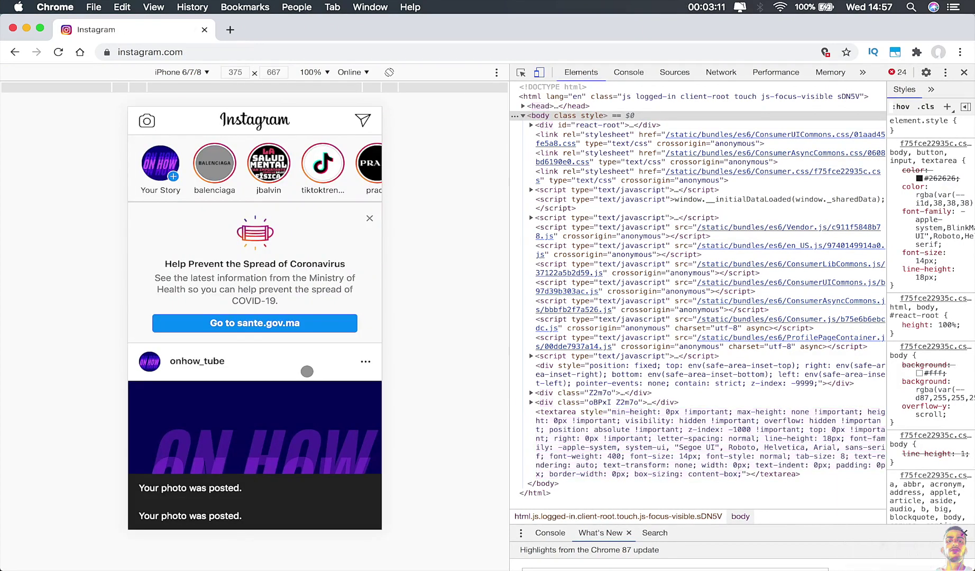
- Check the posted photo in the feed, then open it from the onhow_tube profile
scroll(304, 401, "down", 3)
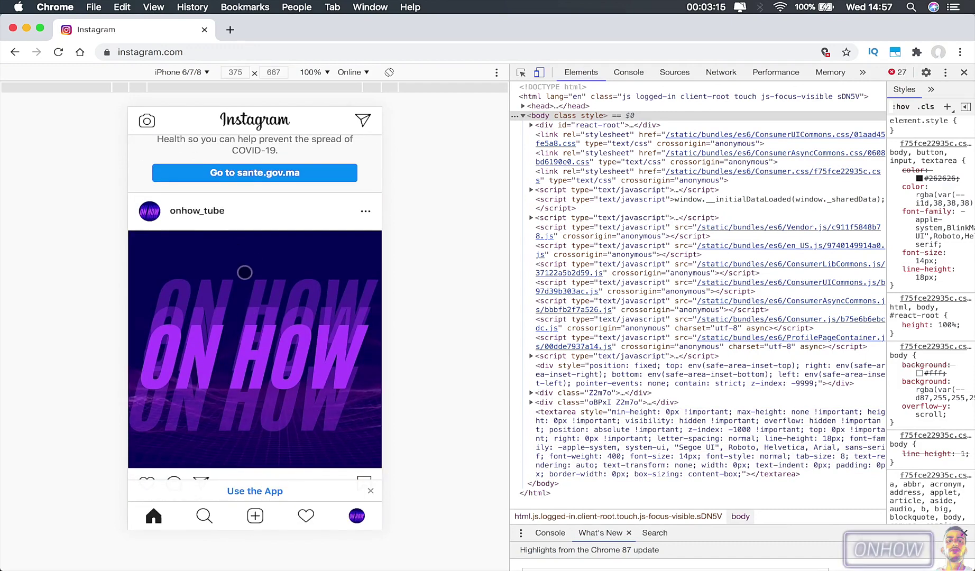
scroll(244, 272, "up", 1)
scroll(253, 297, "down", 1)
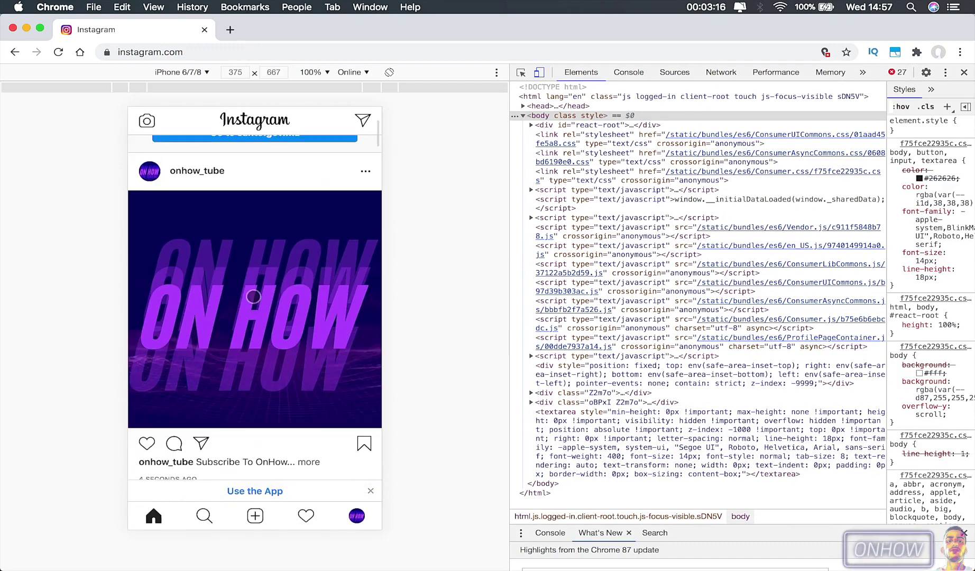
left_click(357, 515)
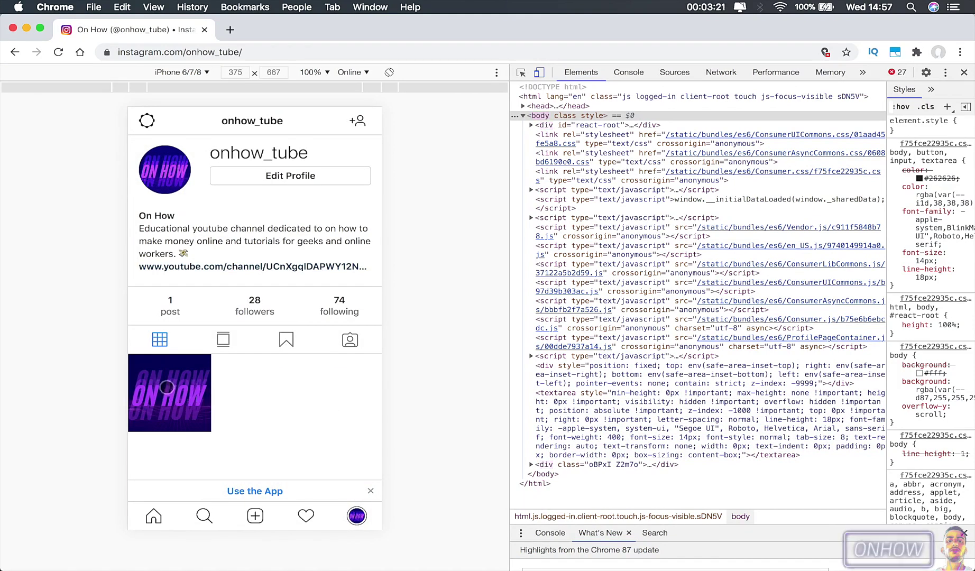
left_click(166, 387)
- Return to the profile, now showing 1 post, and close DevTools for the desktop layout
scroll(296, 381, "down", 1)
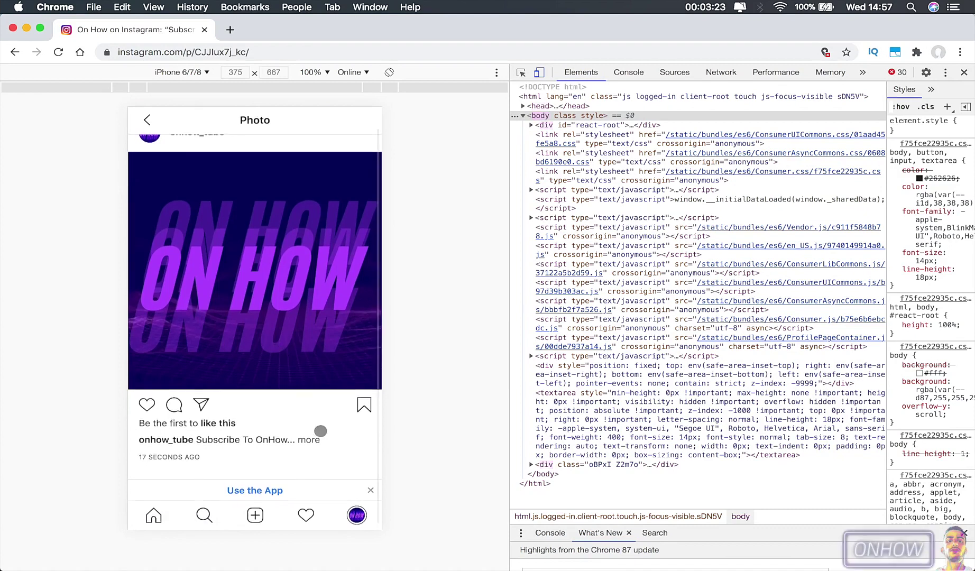
scroll(310, 442, "down", 1)
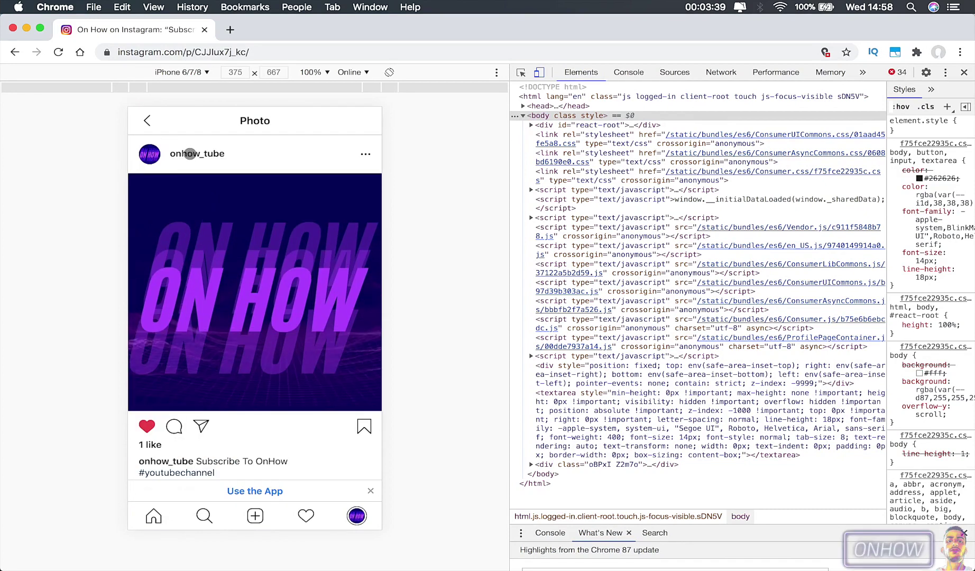
left_click(190, 153)
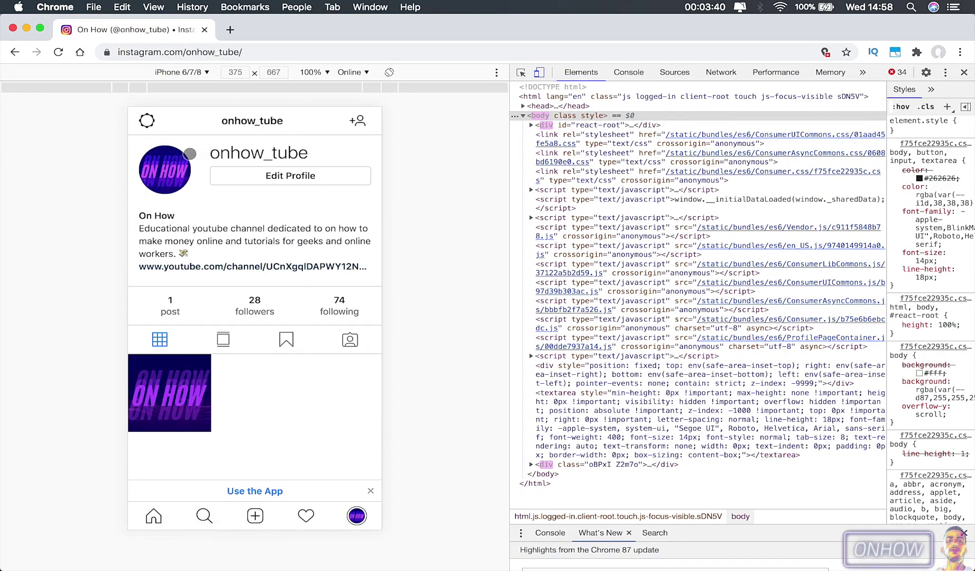
left_click(963, 74)
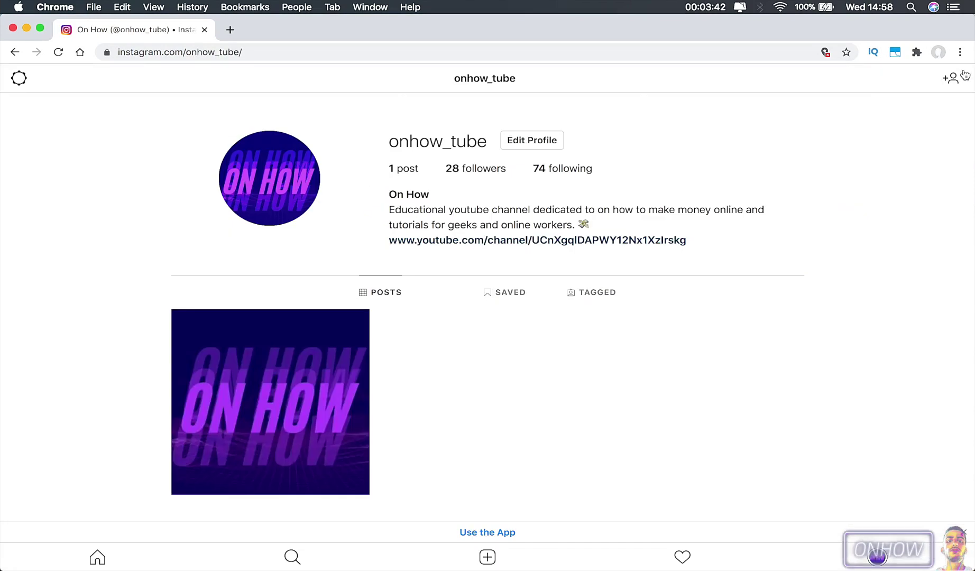
left_click(63, 53)
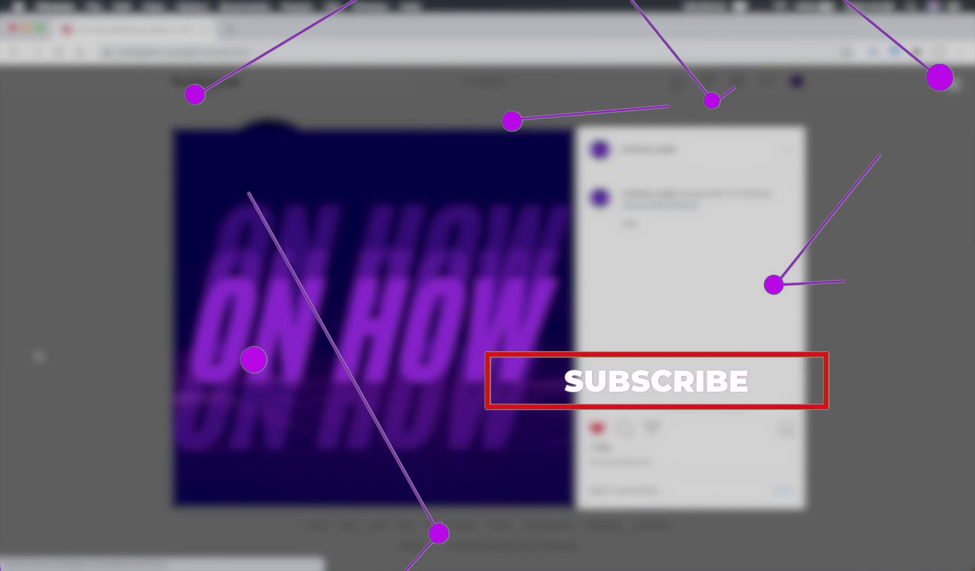
left_click(38, 357)
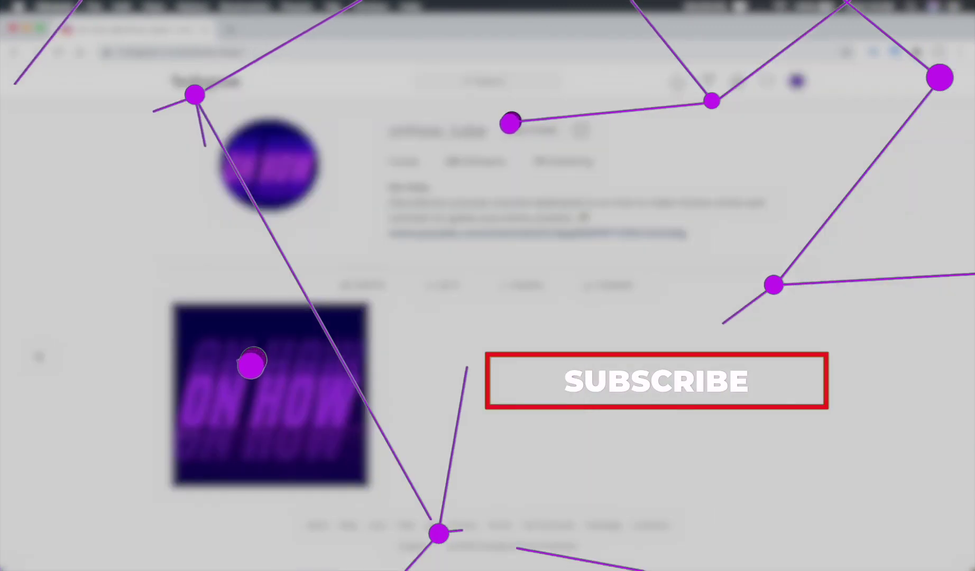